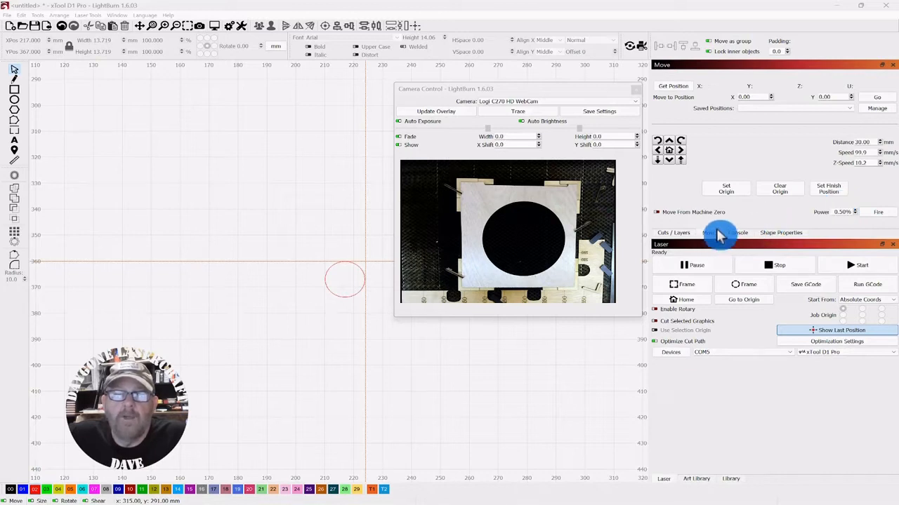
# Select the circle and start the laser job, confirming Yes in the Confirm Start dialog.
pyautogui.click(116, 14)
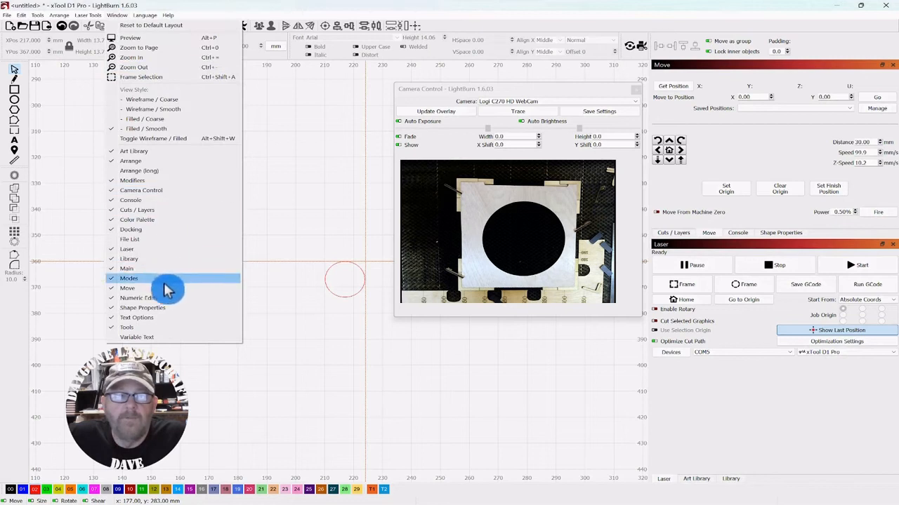
pyautogui.click(277, 158)
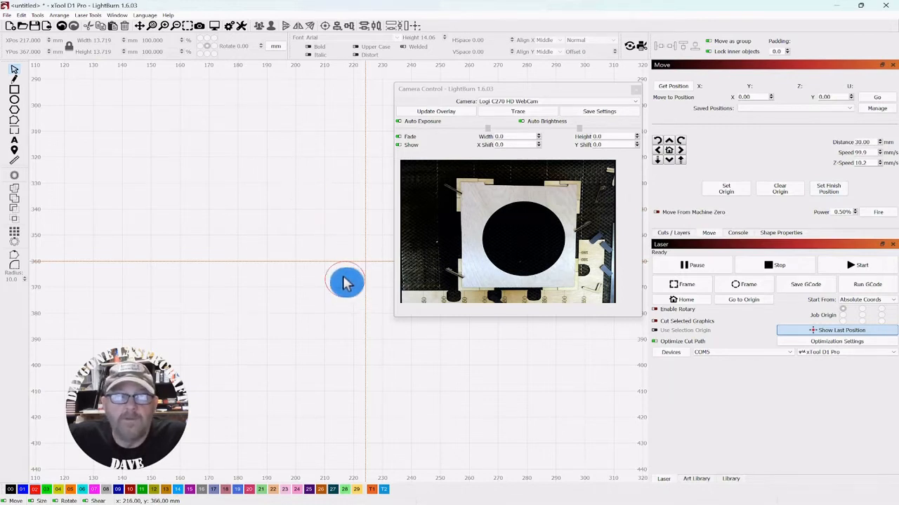
pyautogui.click(326, 300)
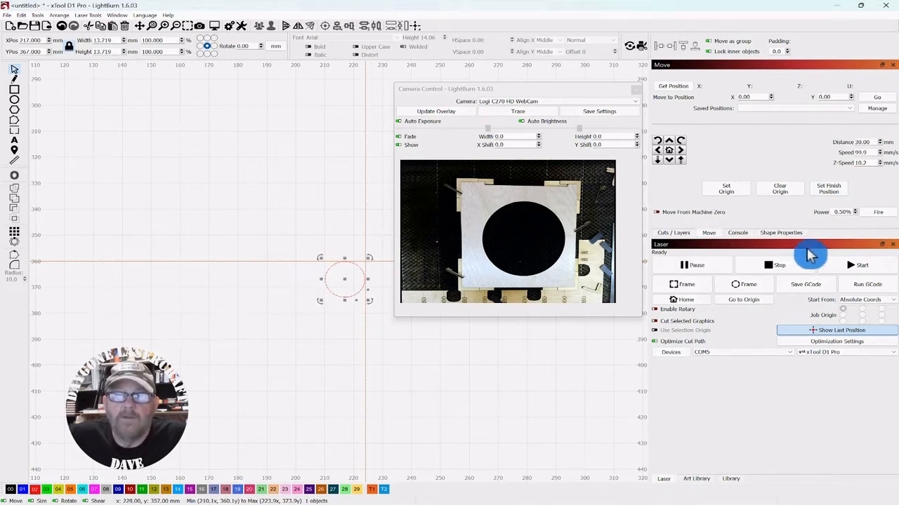
pyautogui.click(862, 266)
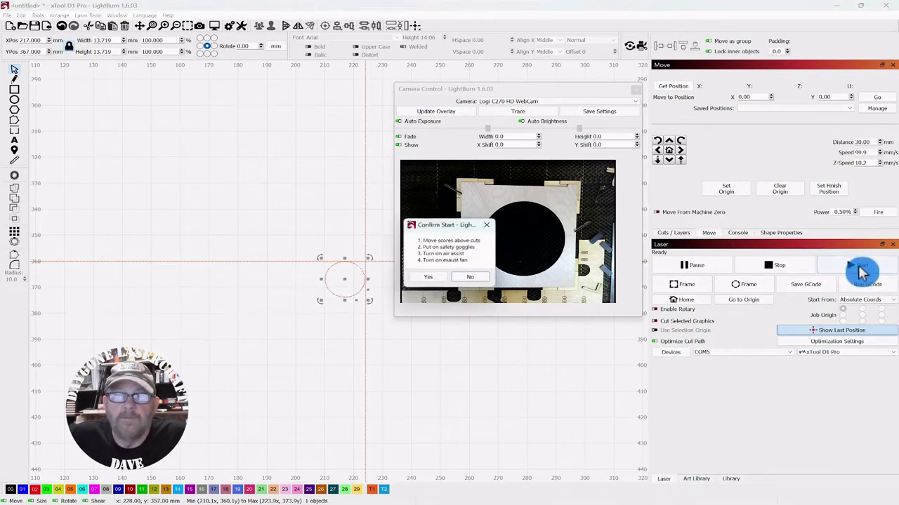
pyautogui.click(428, 276)
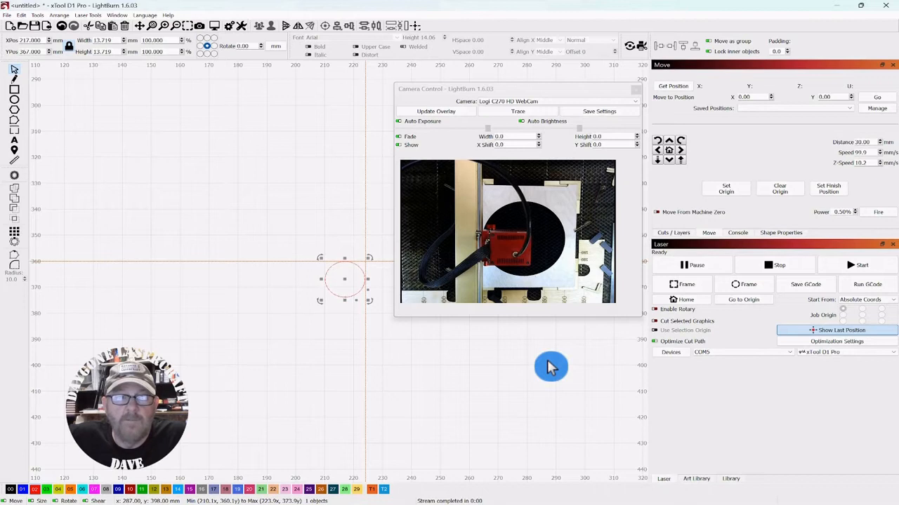
# Home the laser head so it clears off the engraved circle.
pyautogui.click(682, 300)
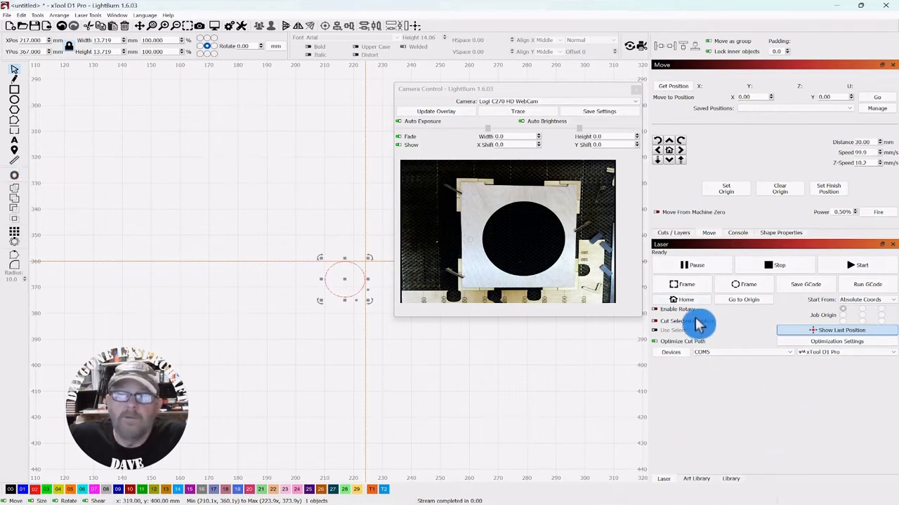
pyautogui.click(685, 300)
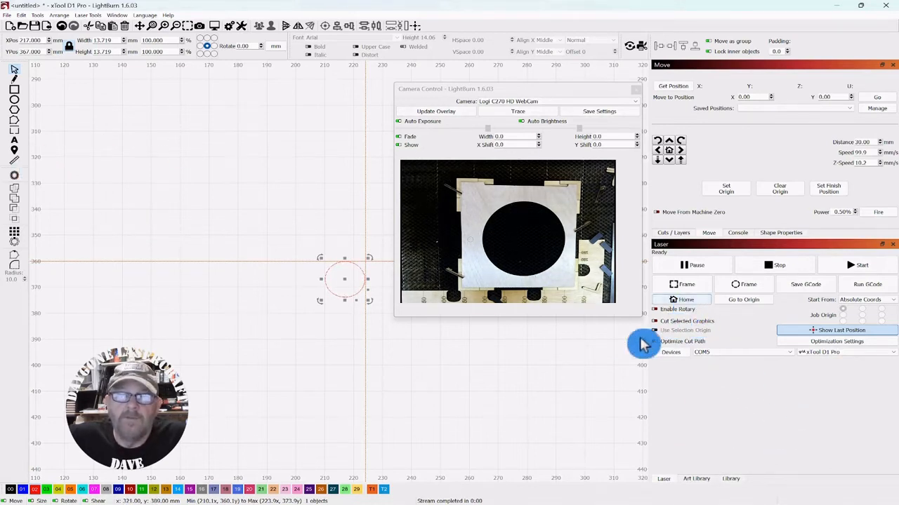
# Mark X 150, Y 310 with Position Laser, set it as finish position, home, and select the circle.
pyautogui.click(14, 154)
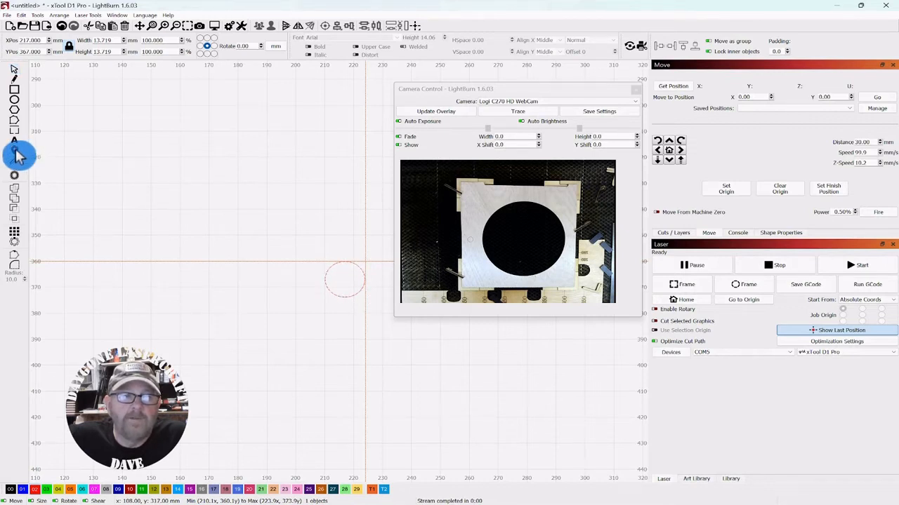
pyautogui.click(154, 137)
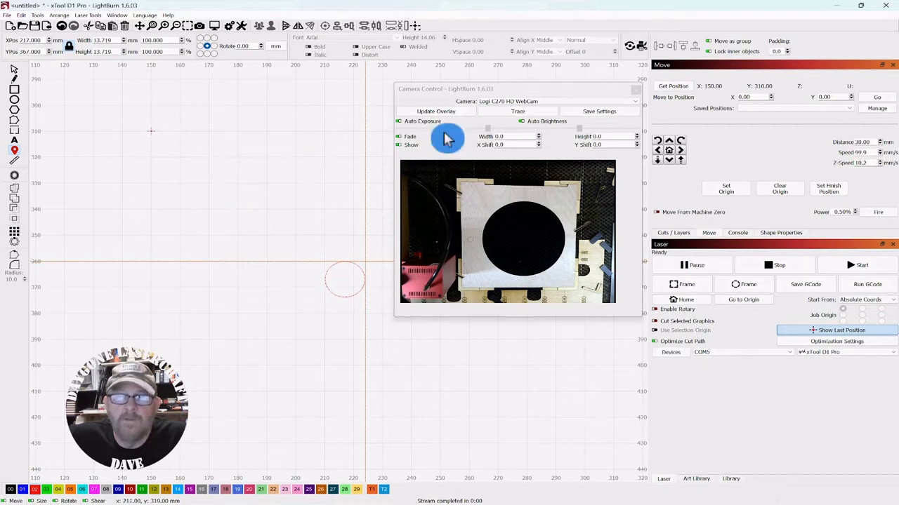
pyautogui.click(828, 188)
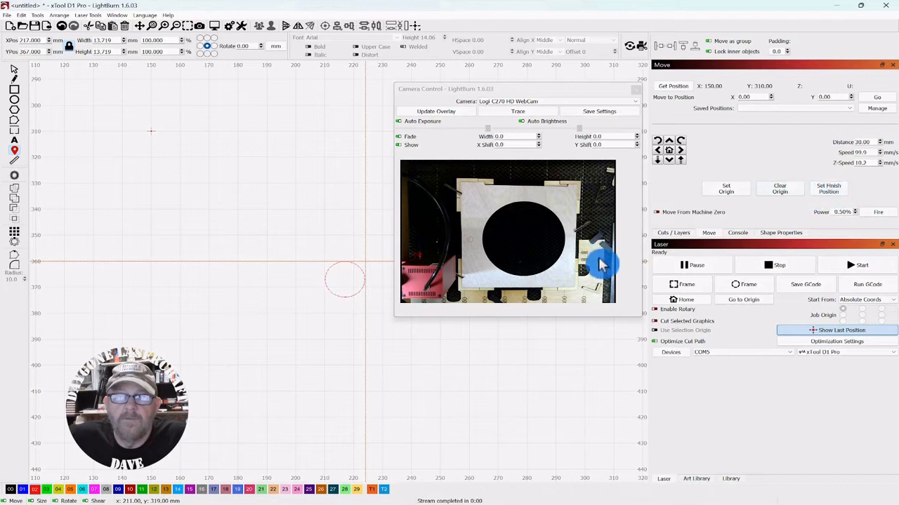
pyautogui.click(685, 299)
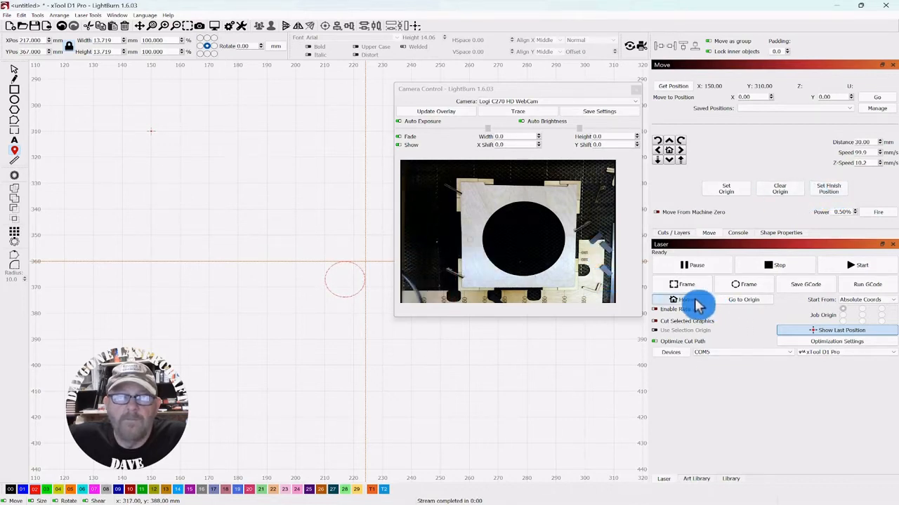
pyautogui.hotkey('ctrl', 'a')
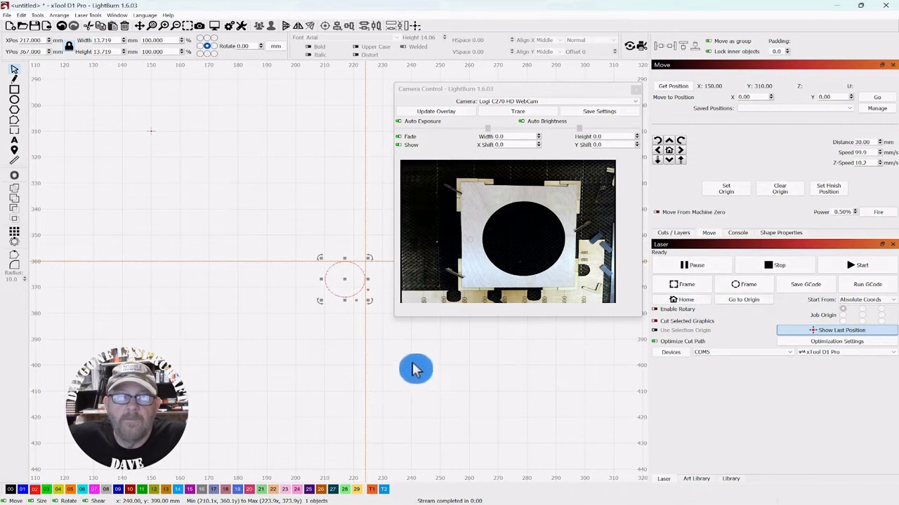
# Frame the circle job, then start it and confirm Yes to engrave with the new finish position.
pyautogui.click(684, 285)
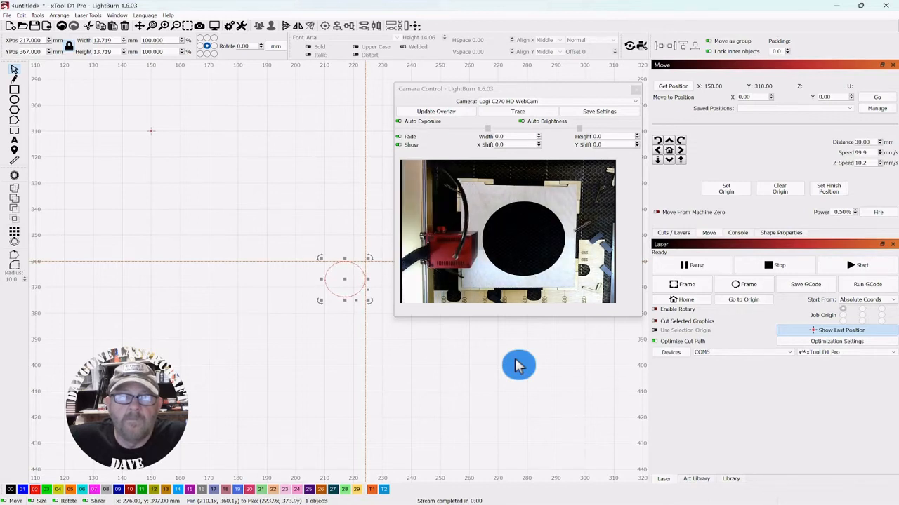
pyautogui.click(853, 269)
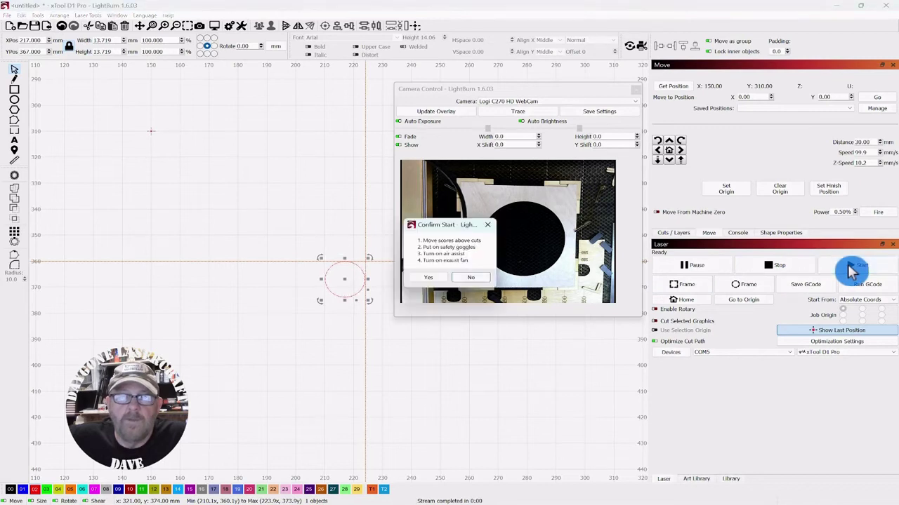
pyautogui.click(432, 278)
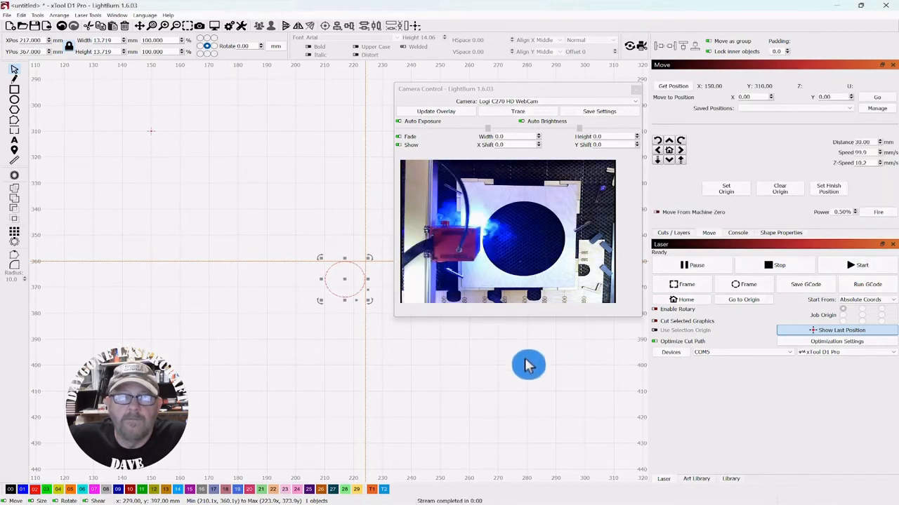